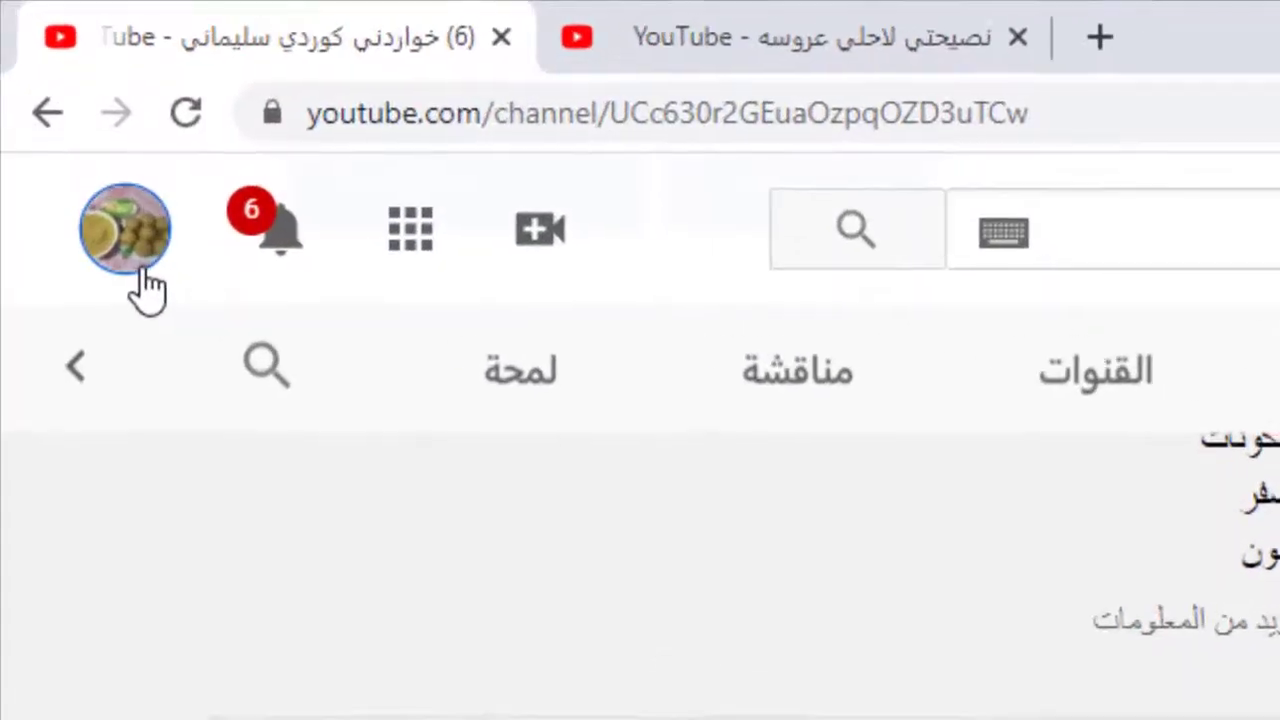
- Go to YouTube Studio and open the details of the uploaded 8:11 video about recovering a YouTube channel
click(57, 110)
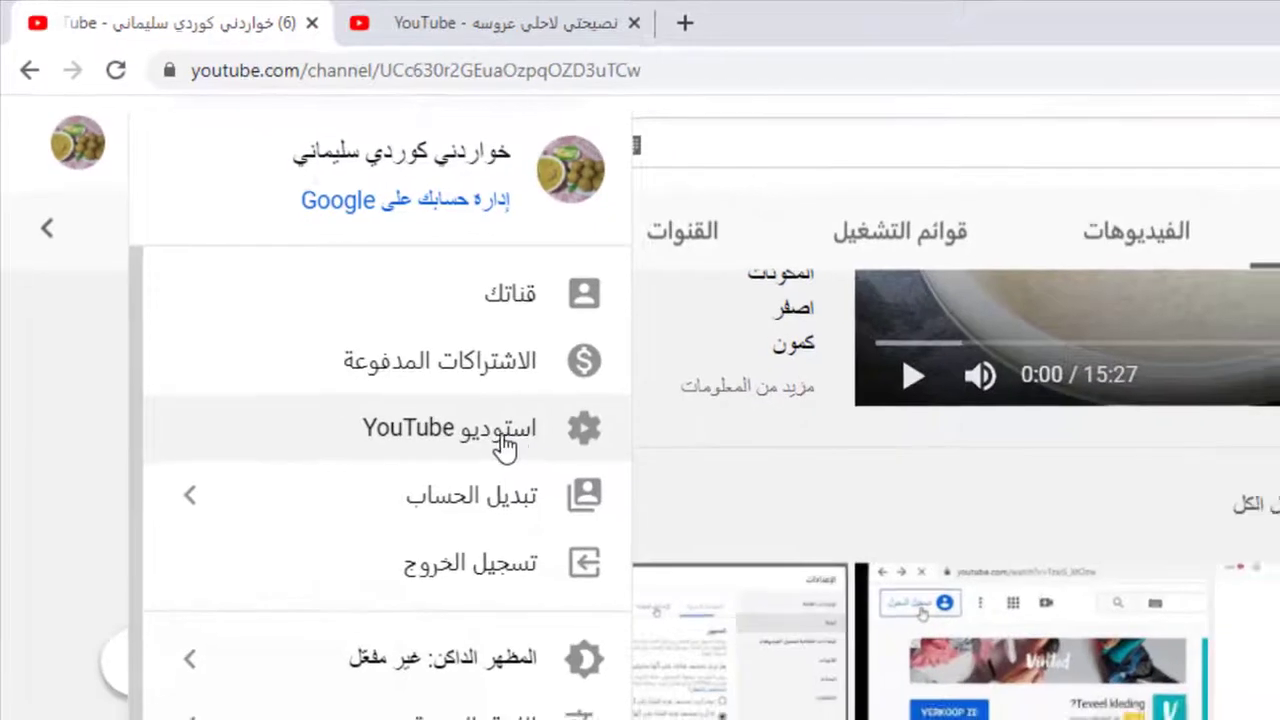
click(503, 445)
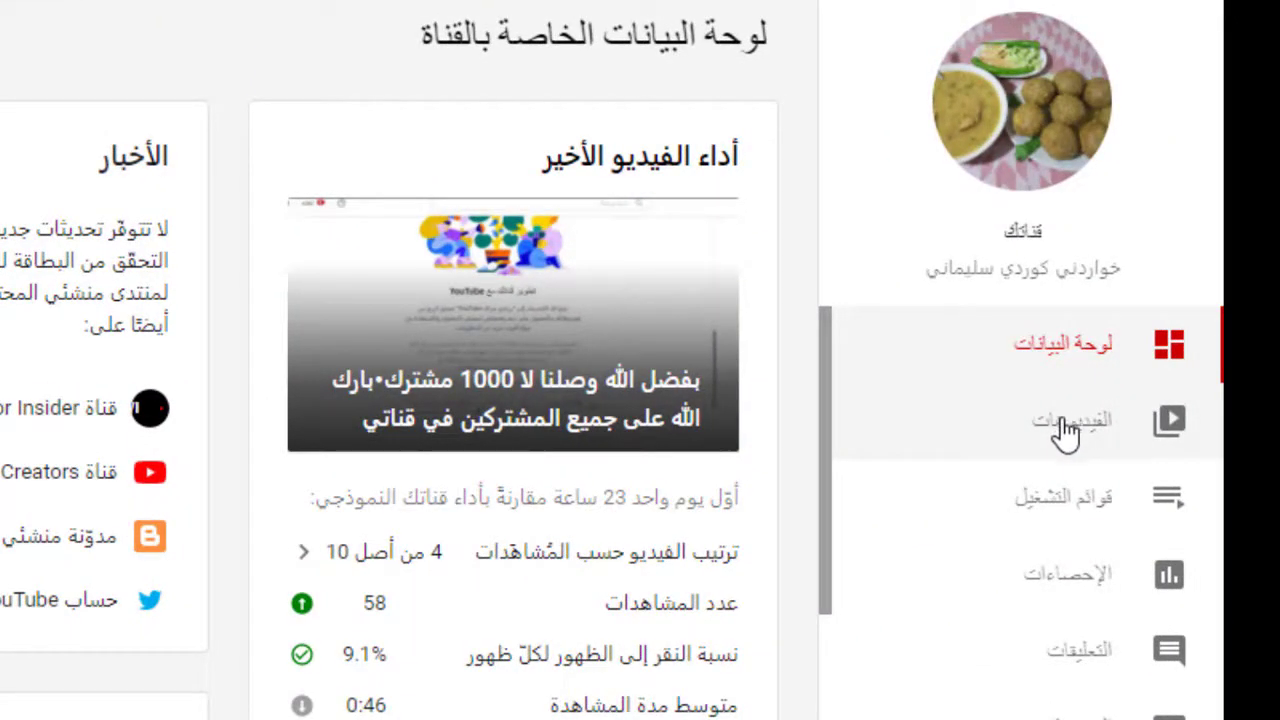
click(1066, 430)
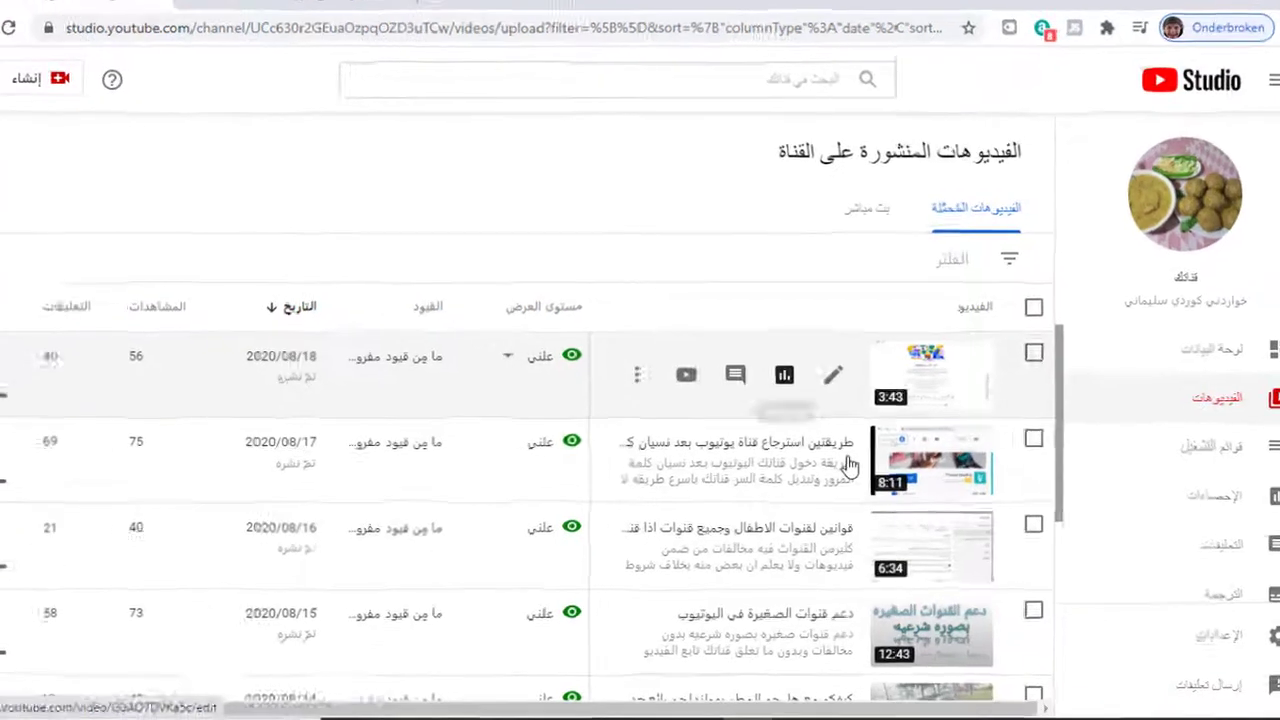
mouse_move(840, 474)
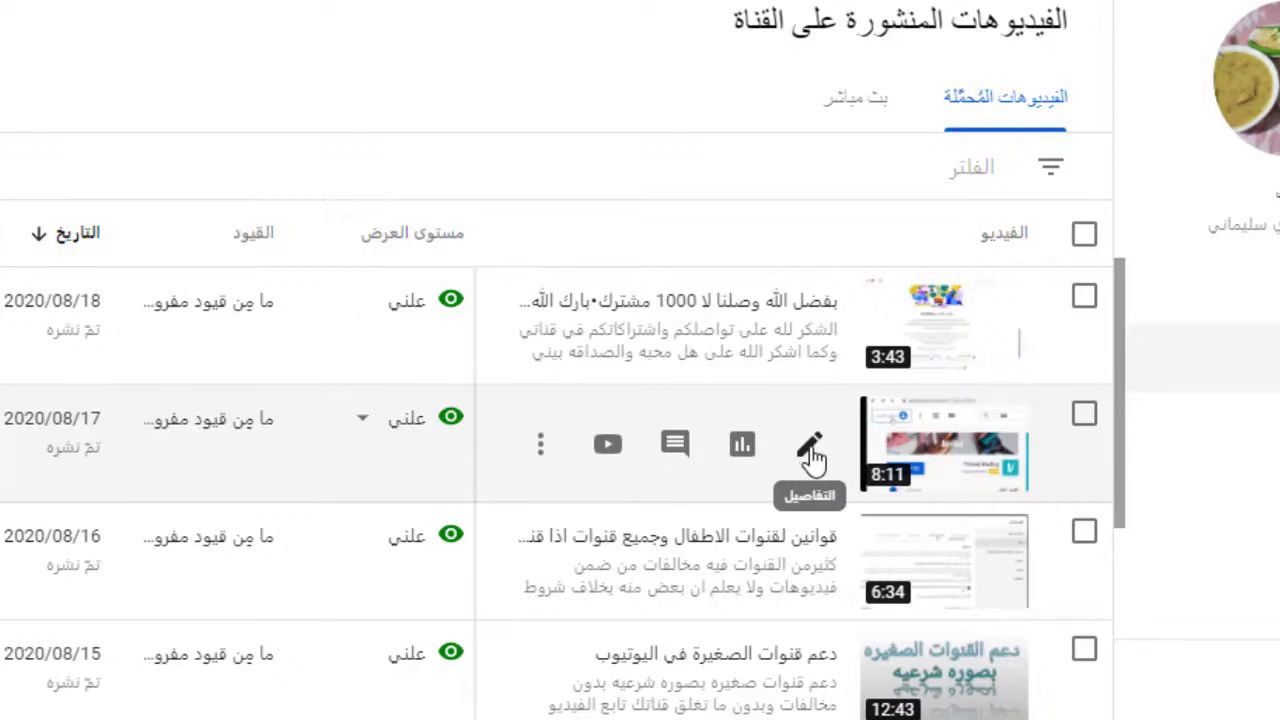
click(812, 455)
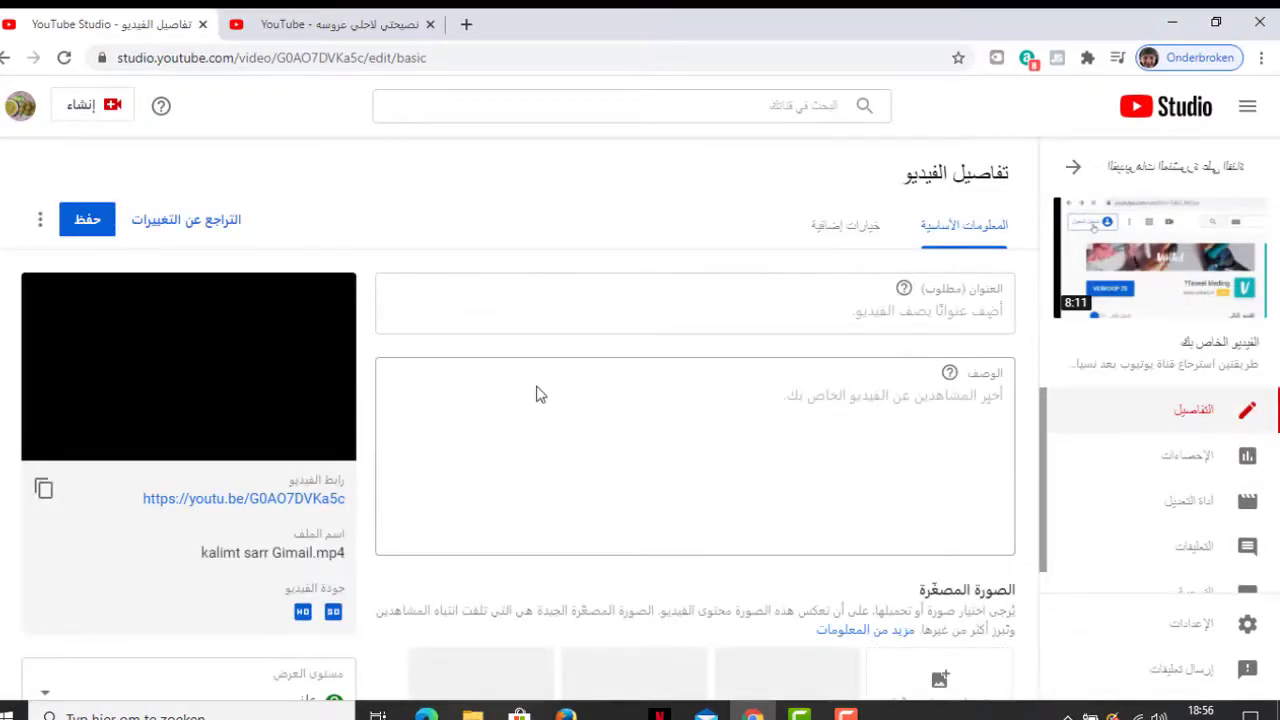
- Open the video's end screen editor, move the playhead to 7:51:04 and add a video element showing the most recent upload
scroll(536, 393, down, 4)
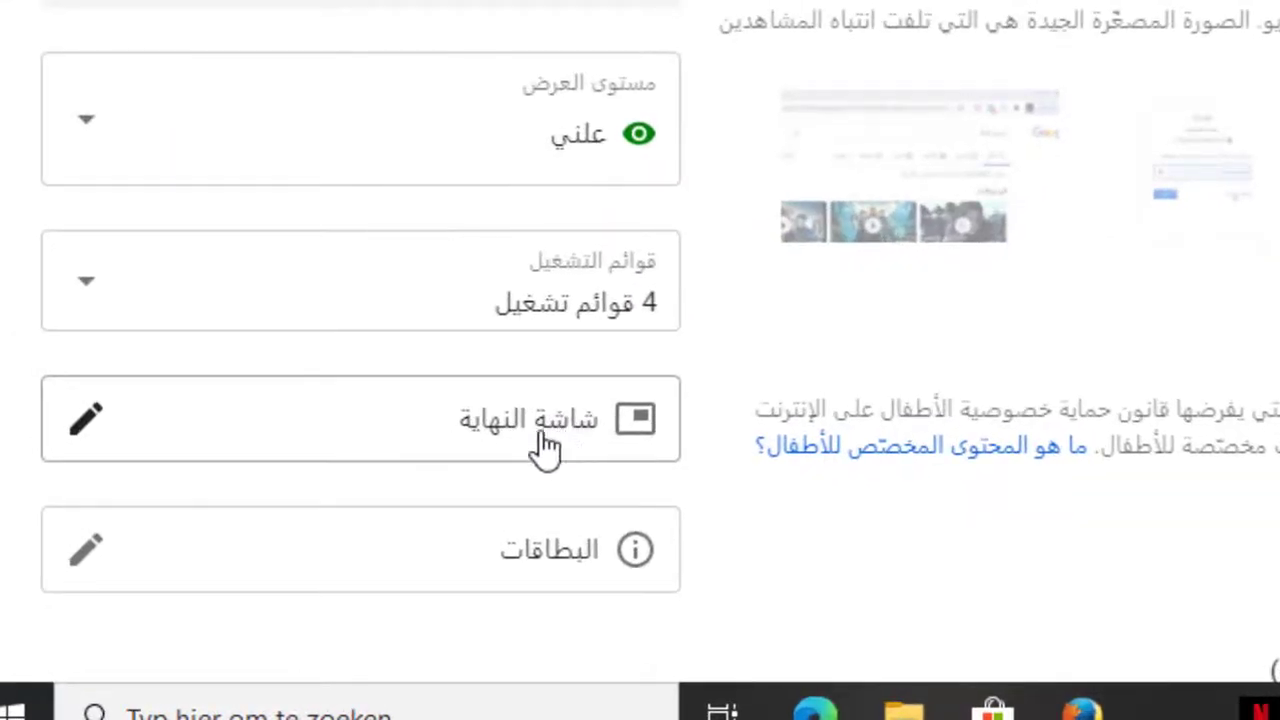
click(545, 445)
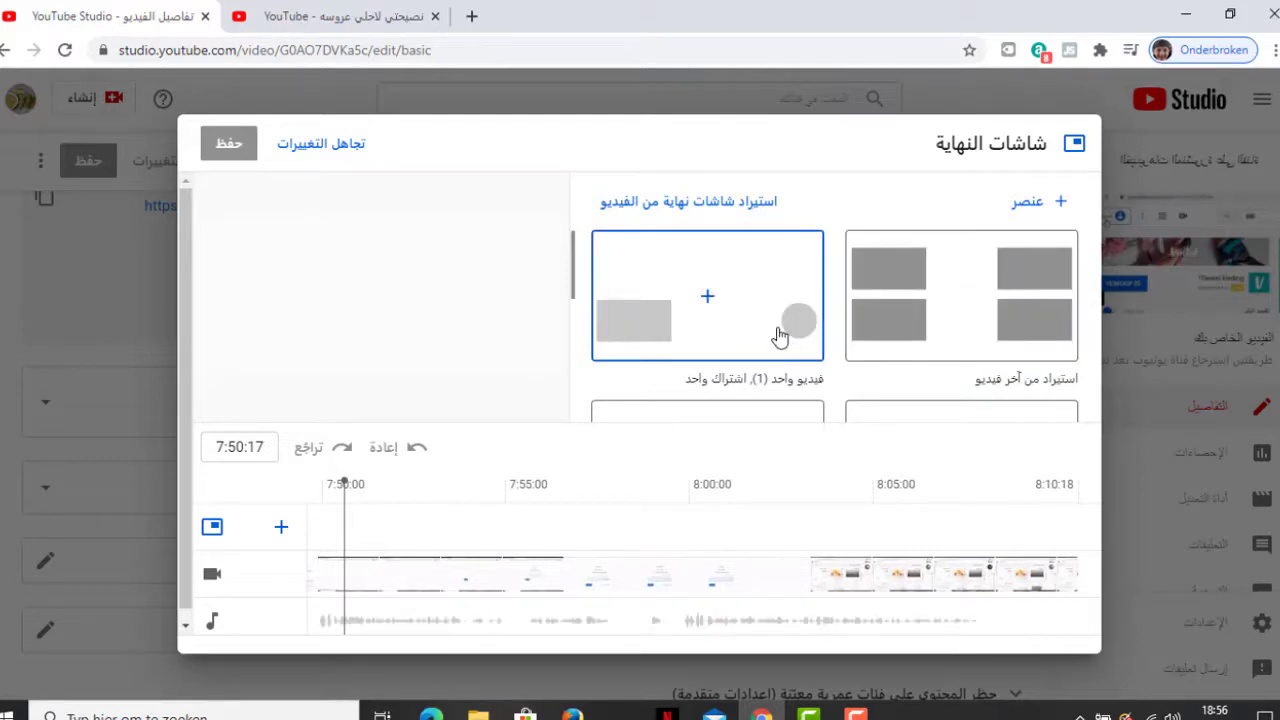
click(388, 593)
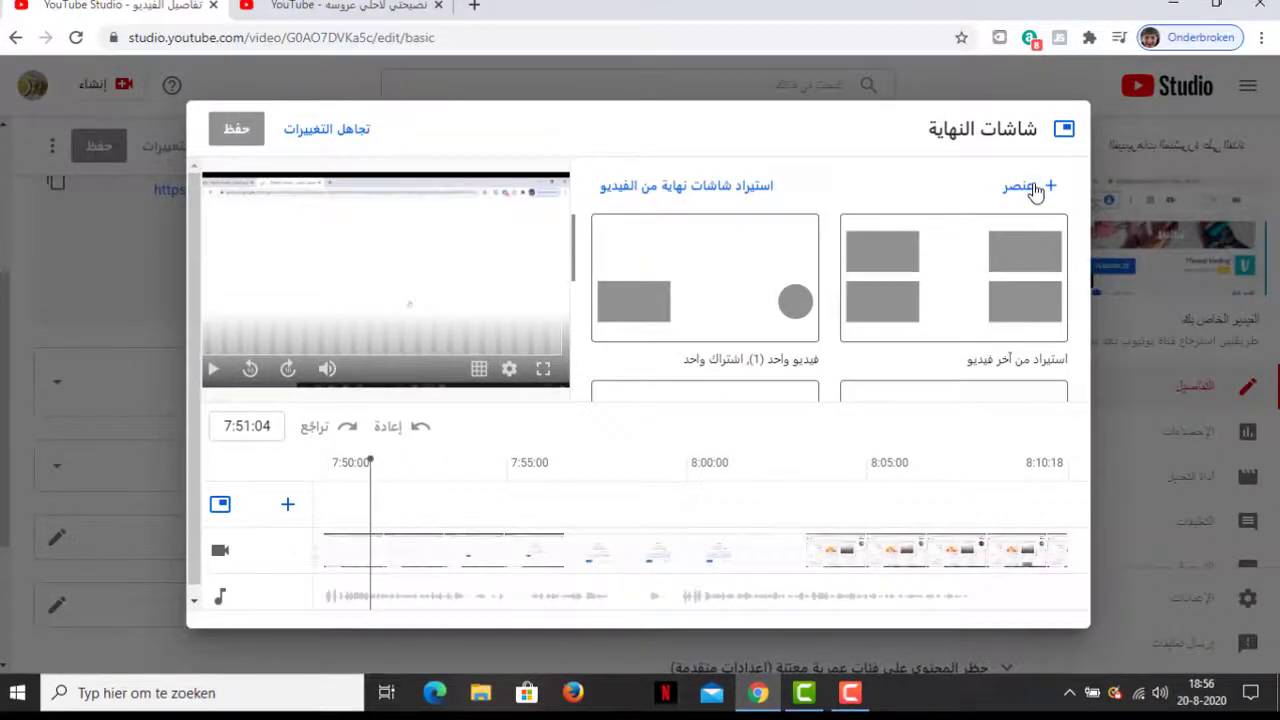
click(1035, 190)
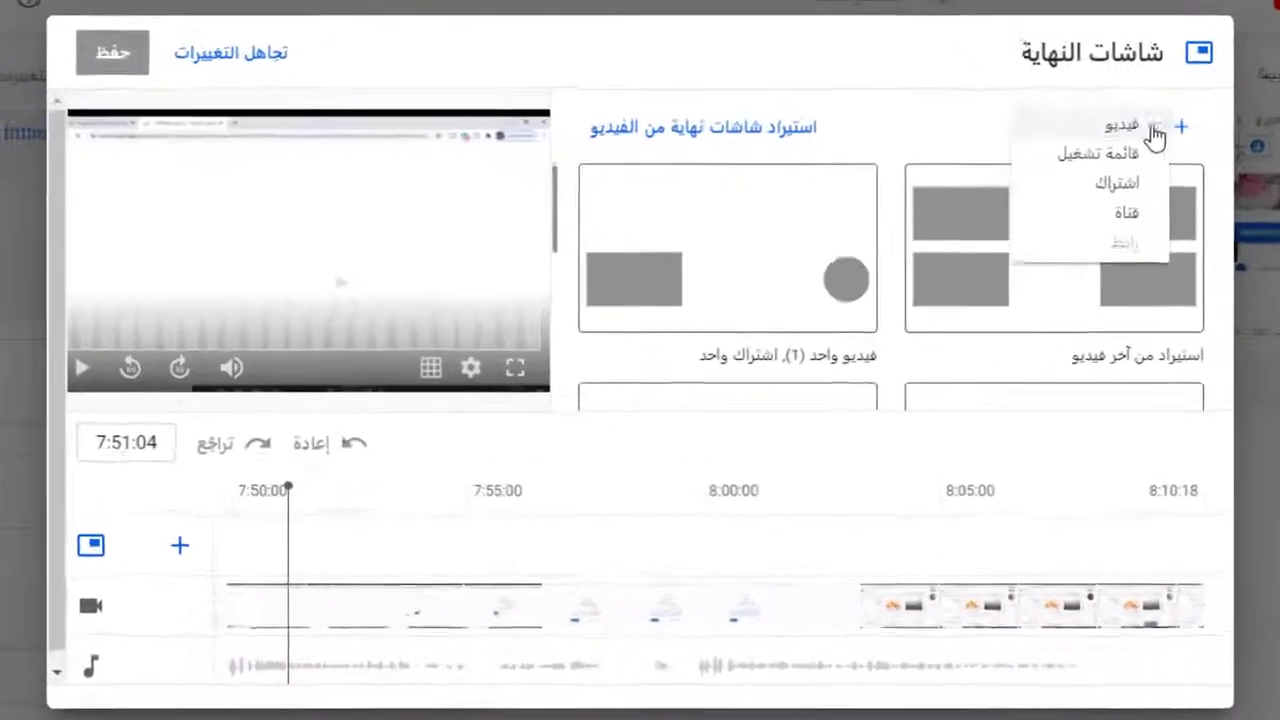
click(1160, 110)
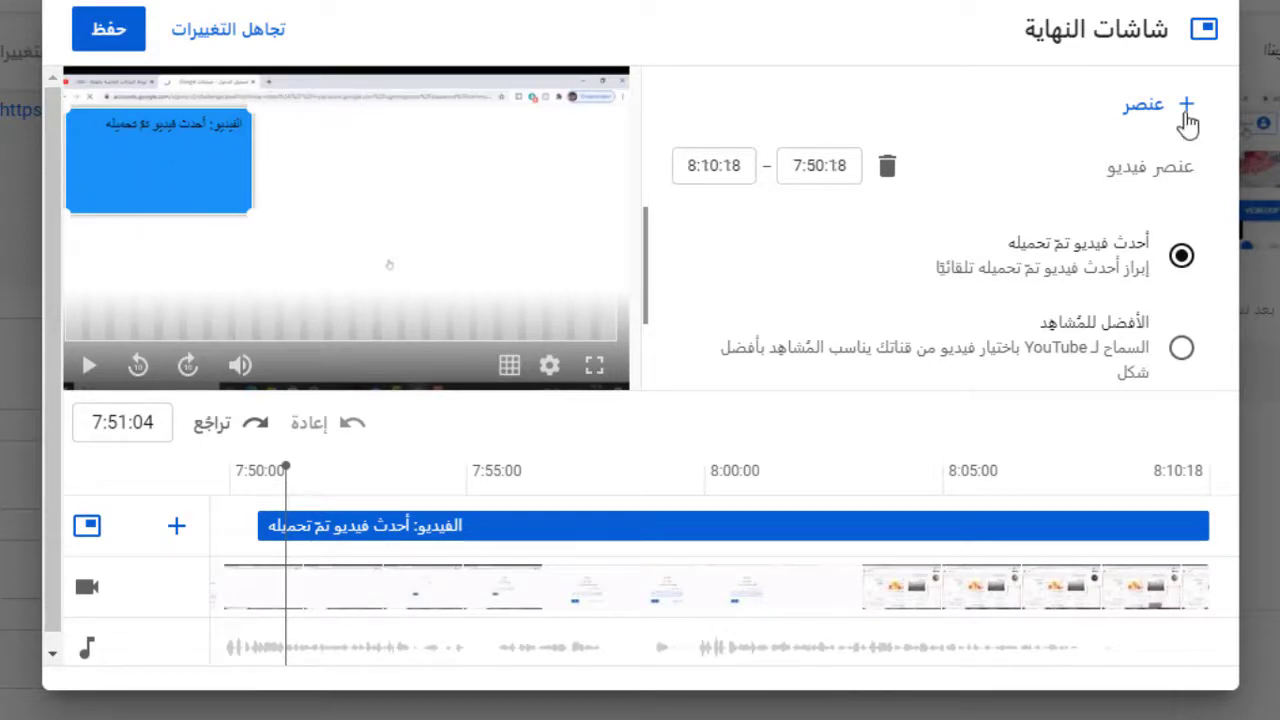
- Add a playlist element to the end screen using the playlist "زيادة عدد المشاهدات في اليوتيوب"
click(1157, 114)
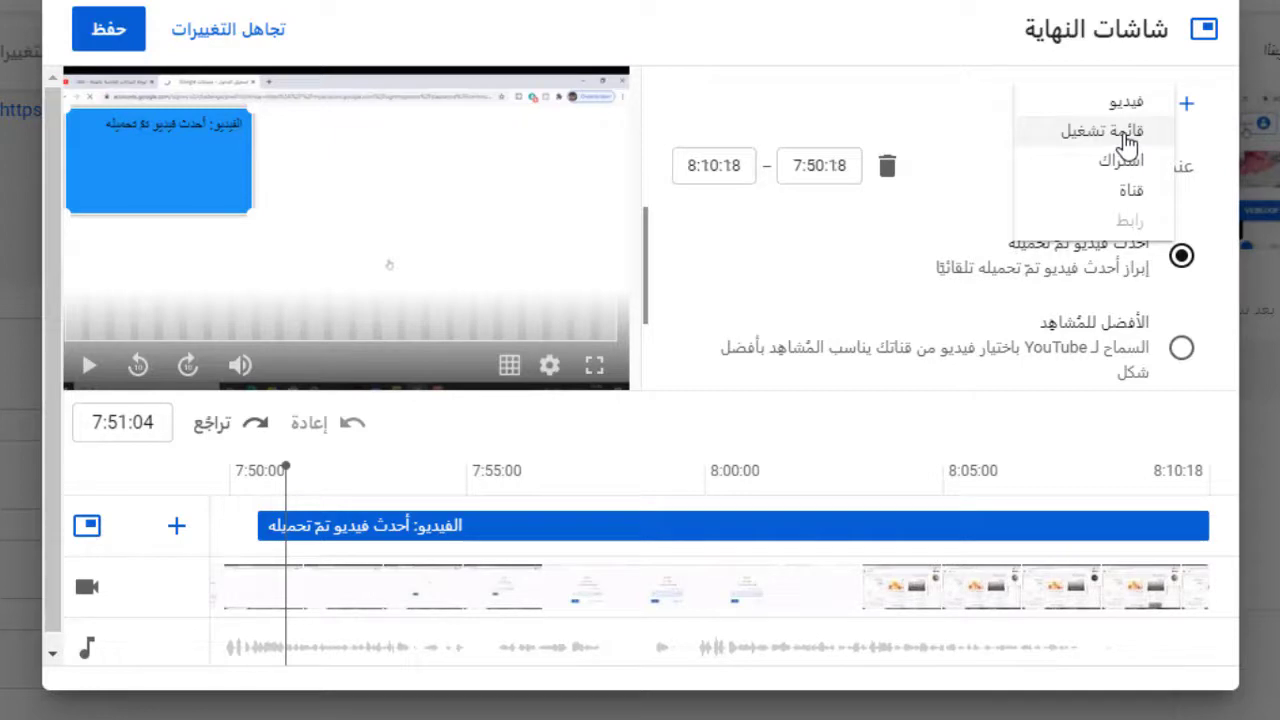
click(1130, 138)
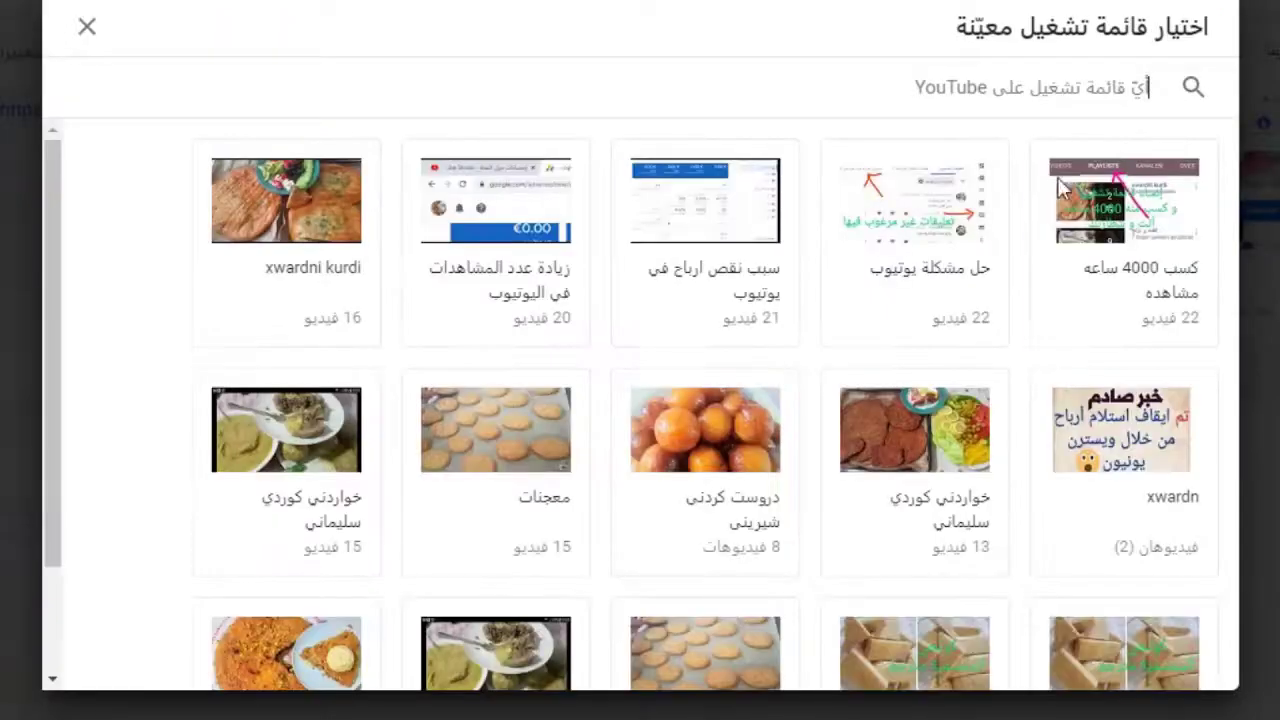
click(502, 287)
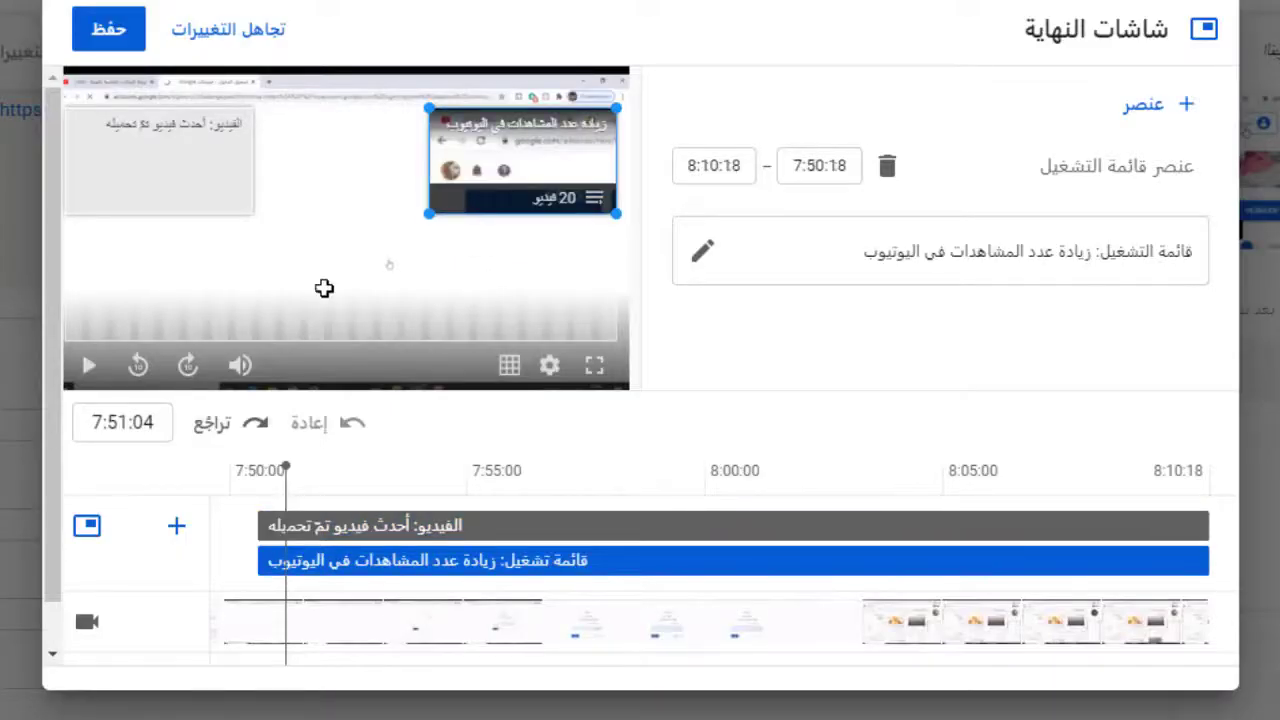
- Add a second video element set to best for viewer and a subscribe element to the end screen
click(1152, 108)
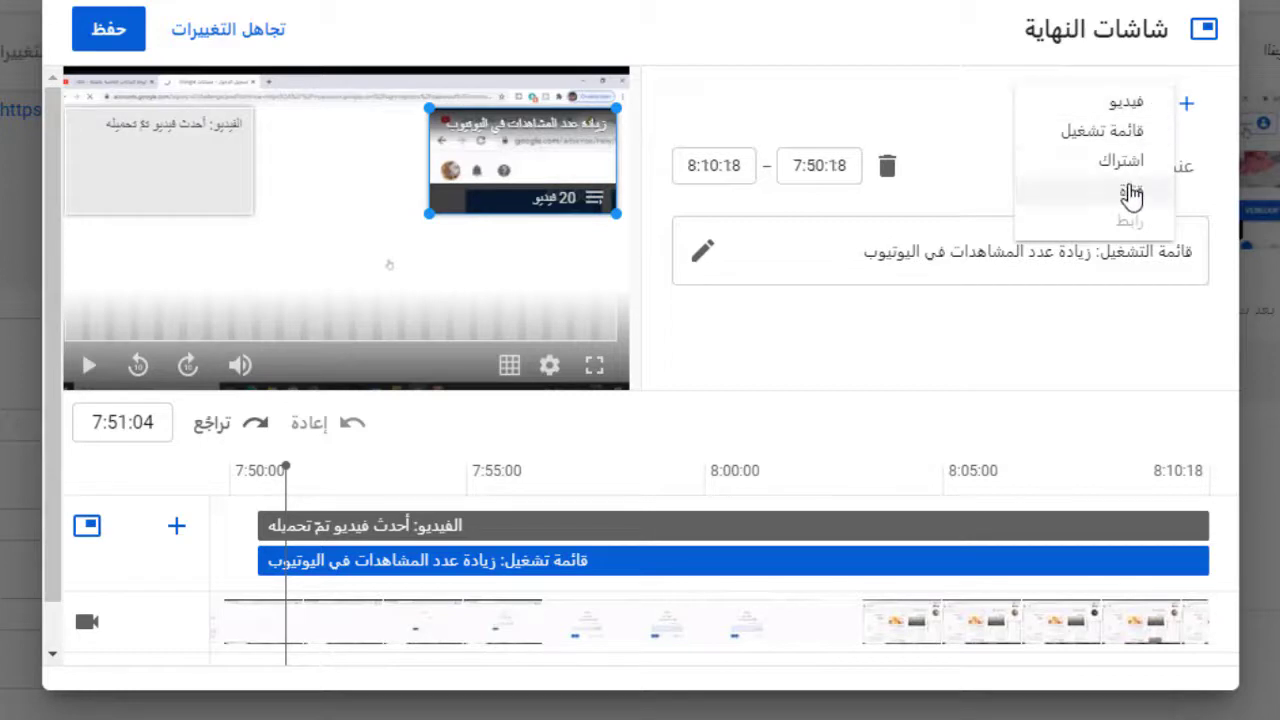
click(1118, 102)
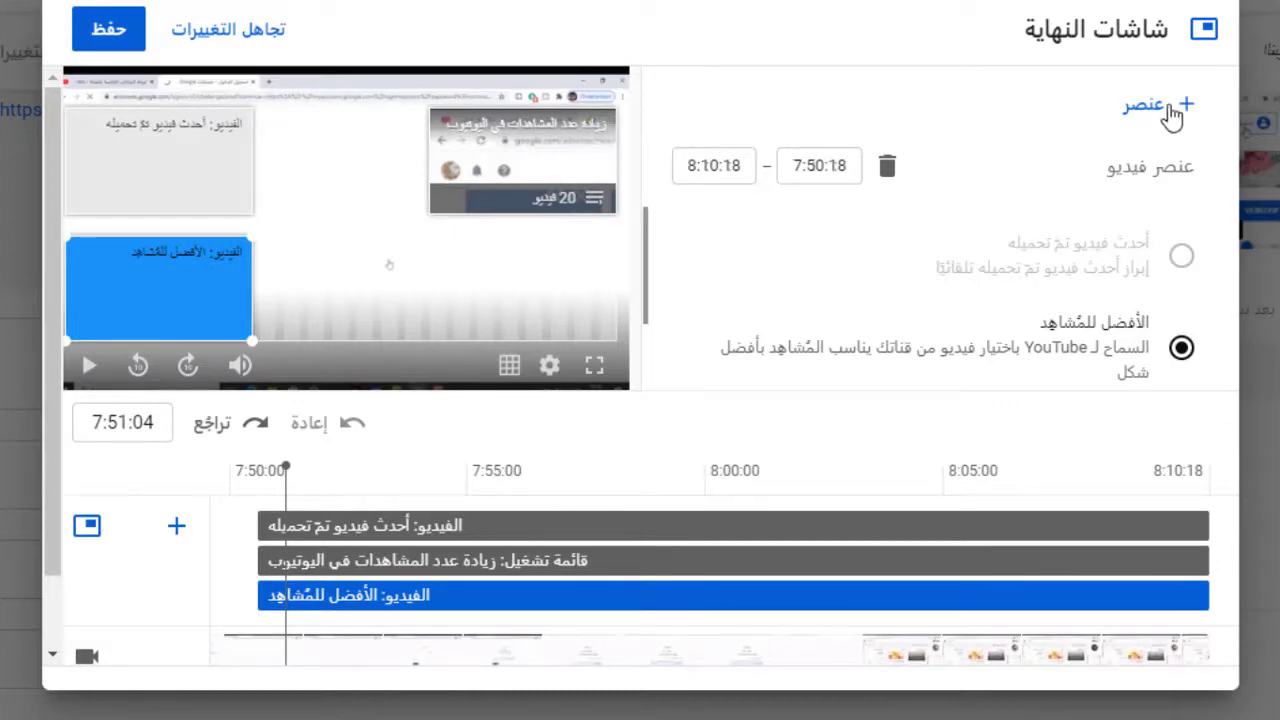
click(1170, 110)
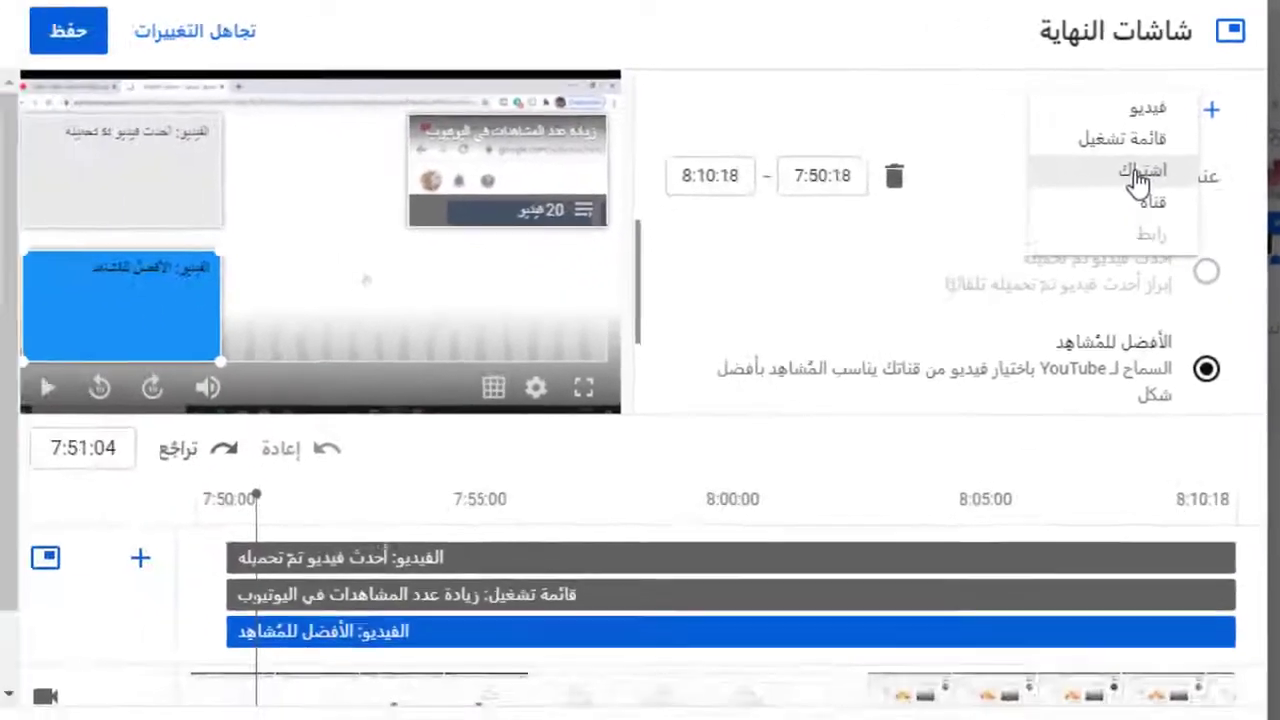
click(1072, 212)
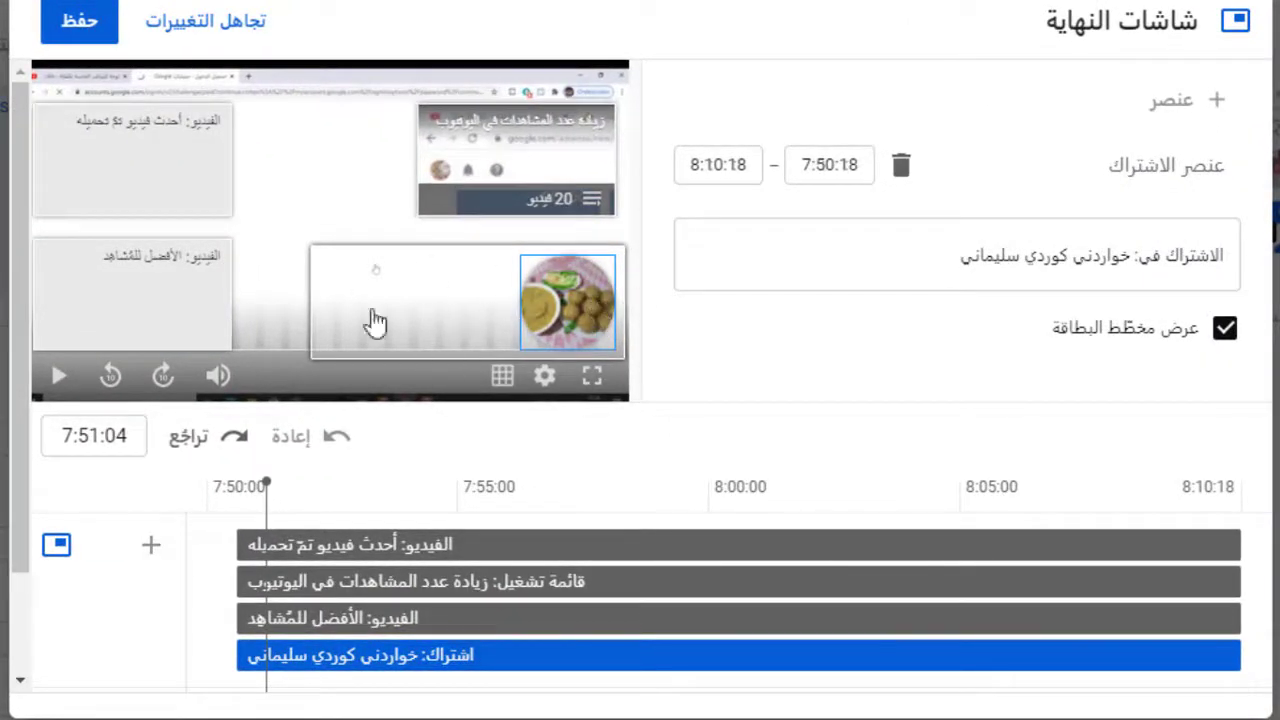
- Turn off the card outline display for the subscribe element and save the end screen
click(1224, 330)
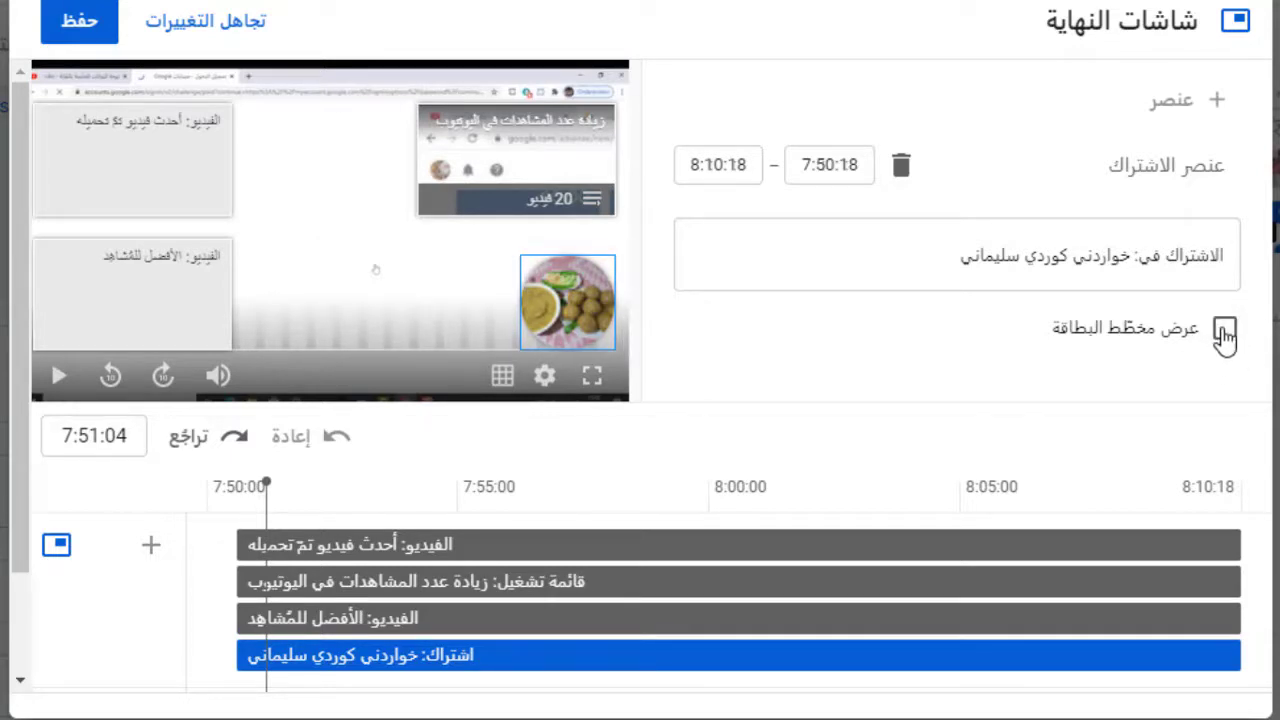
click(1224, 332)
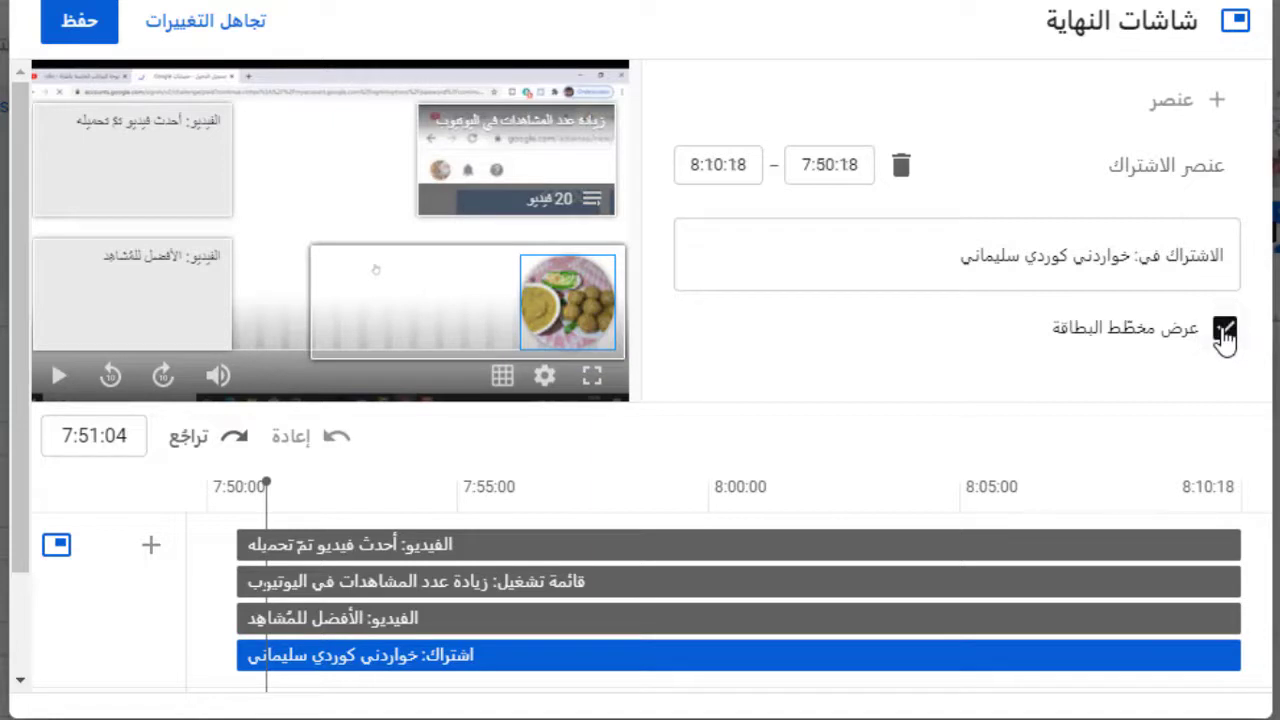
click(1224, 334)
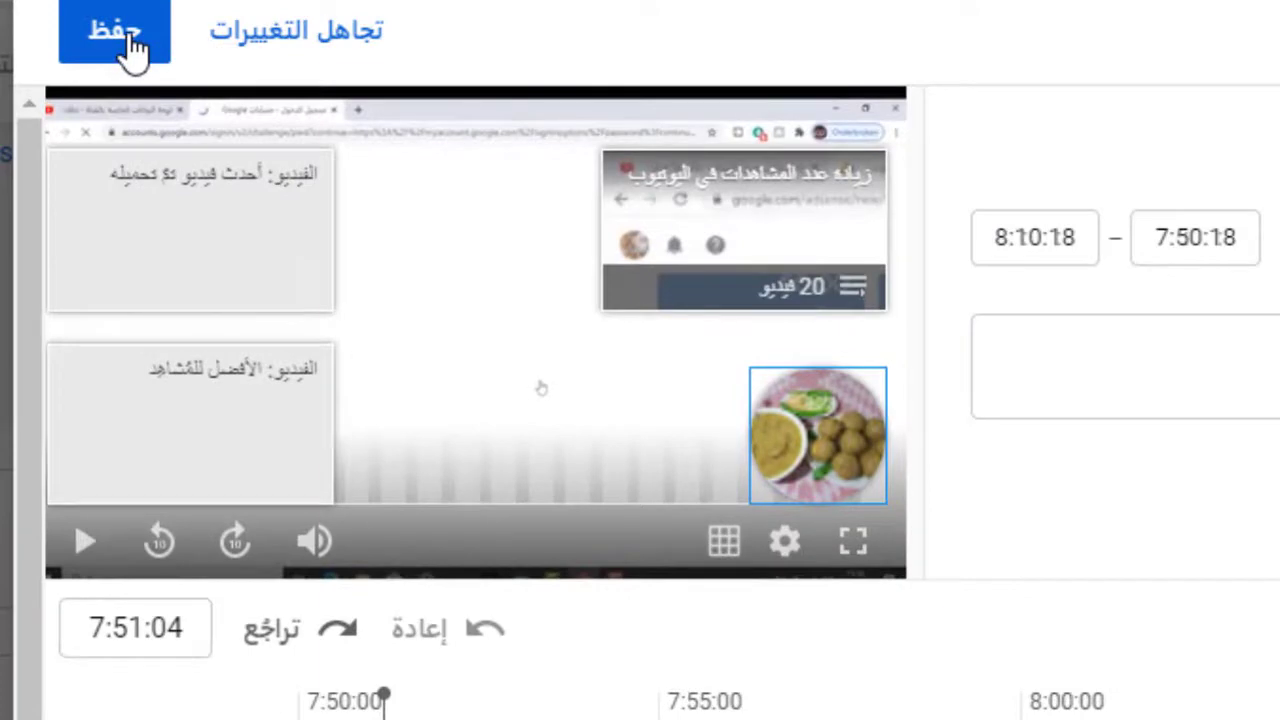
click(128, 45)
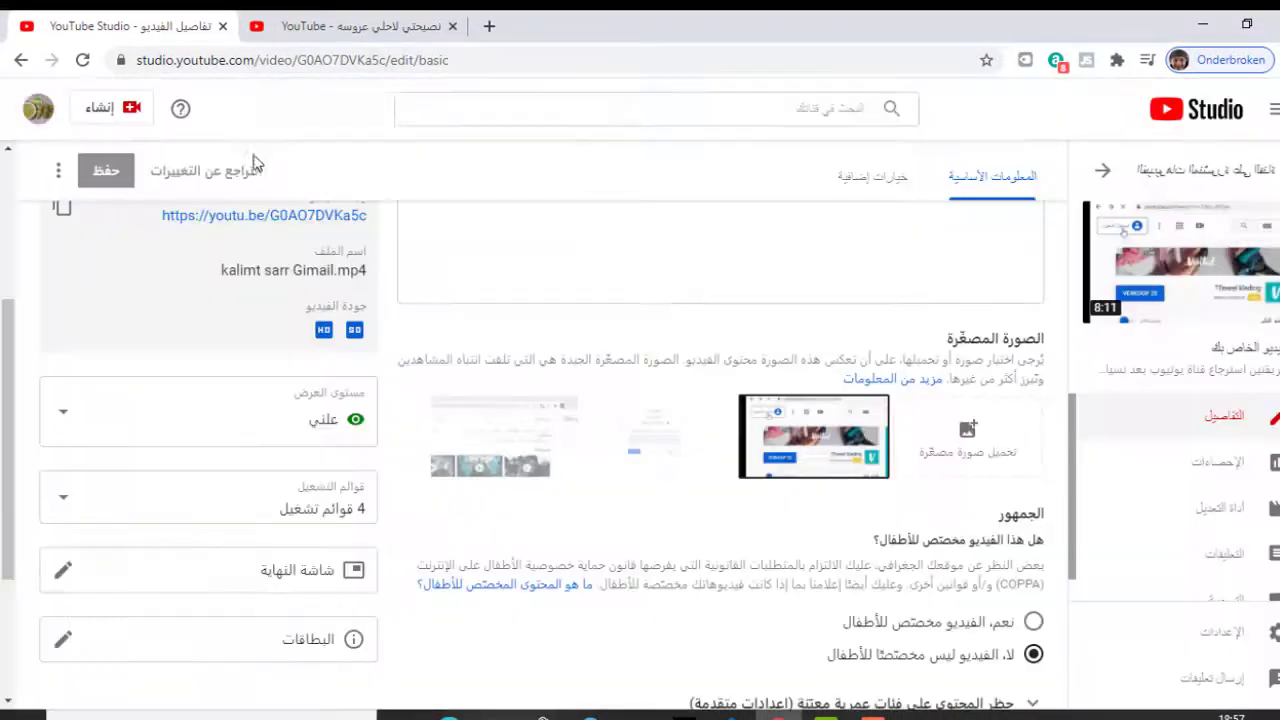
- In the other YouTube page, go to your channel's uploaded videos and open the 8:11 channel-recovery video for playback
click(370, 26)
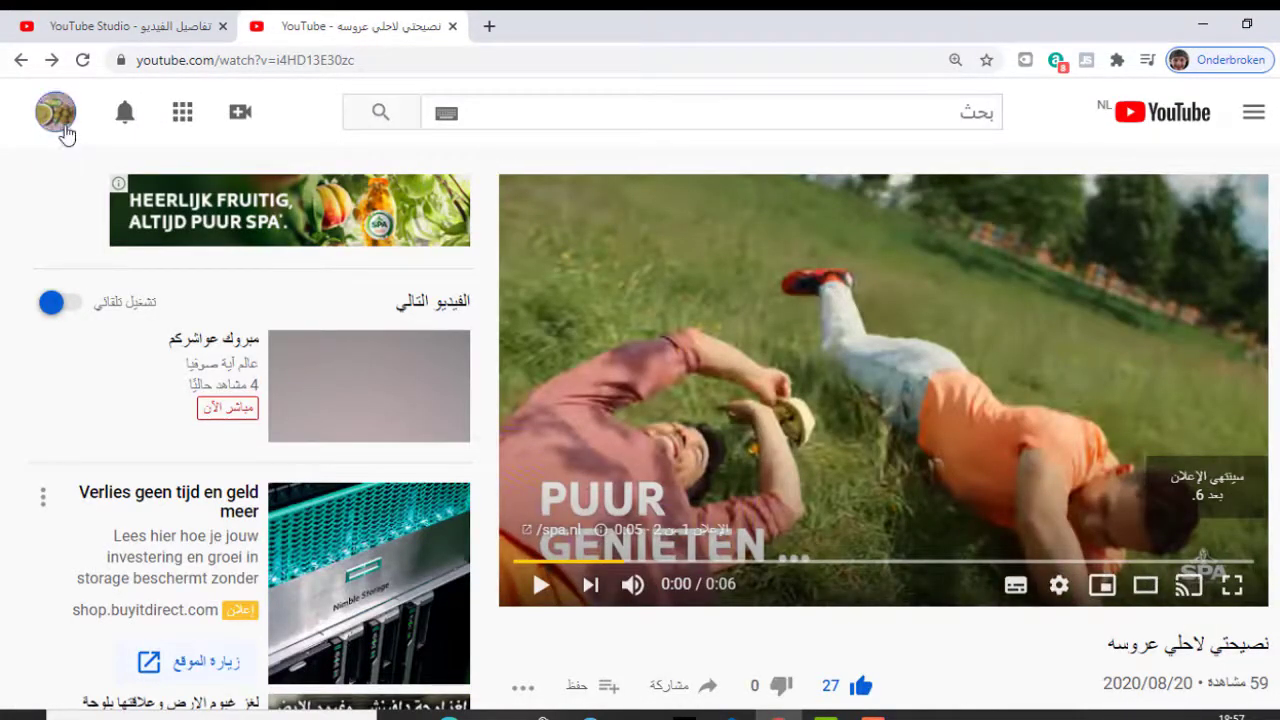
click(57, 113)
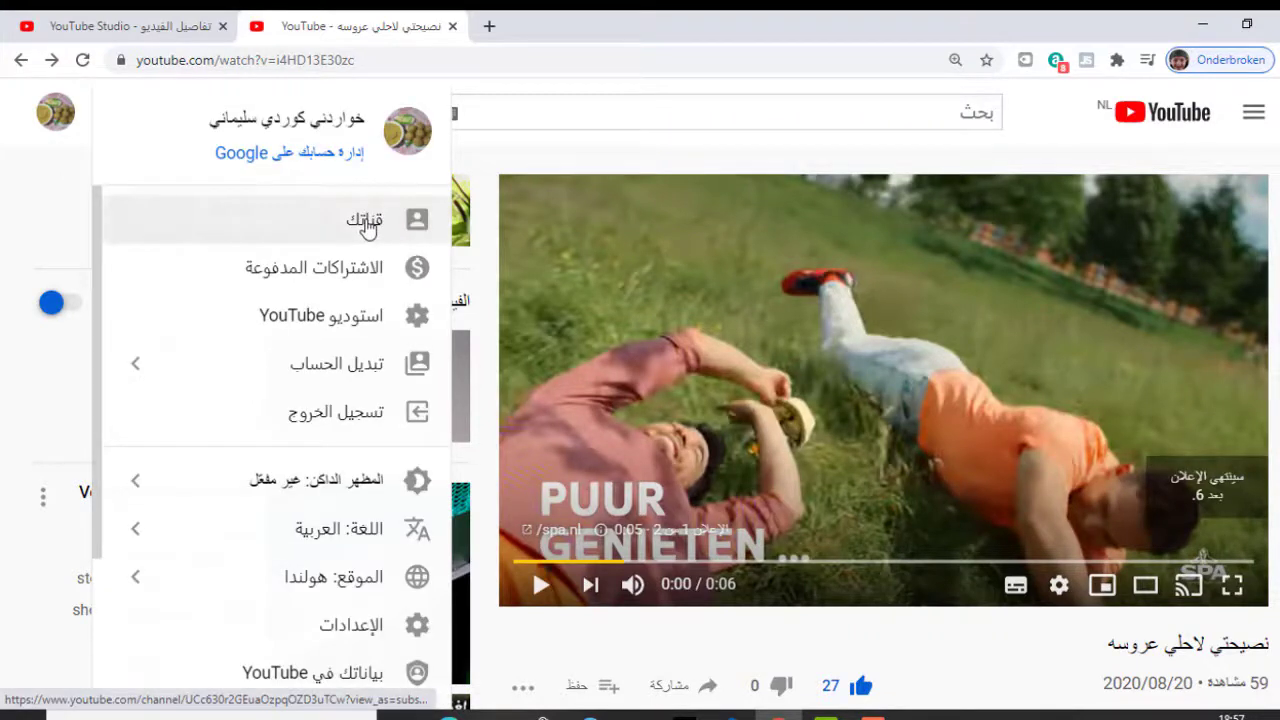
click(366, 222)
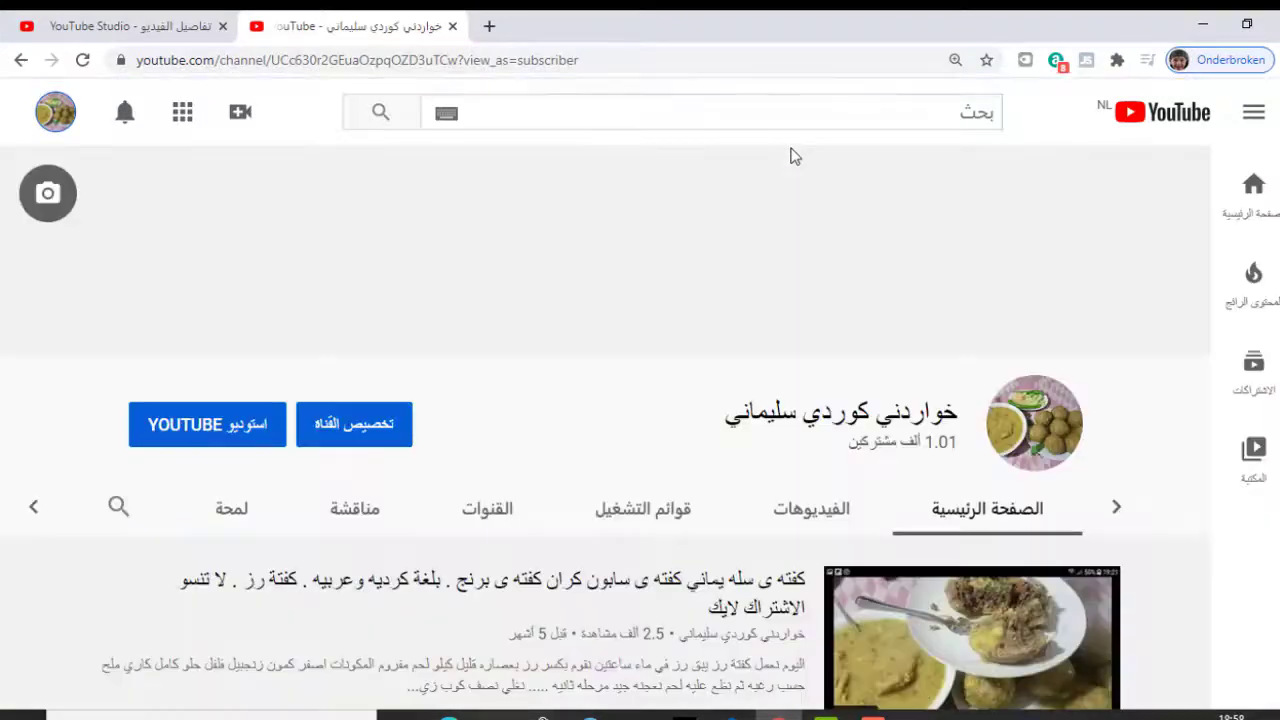
click(820, 525)
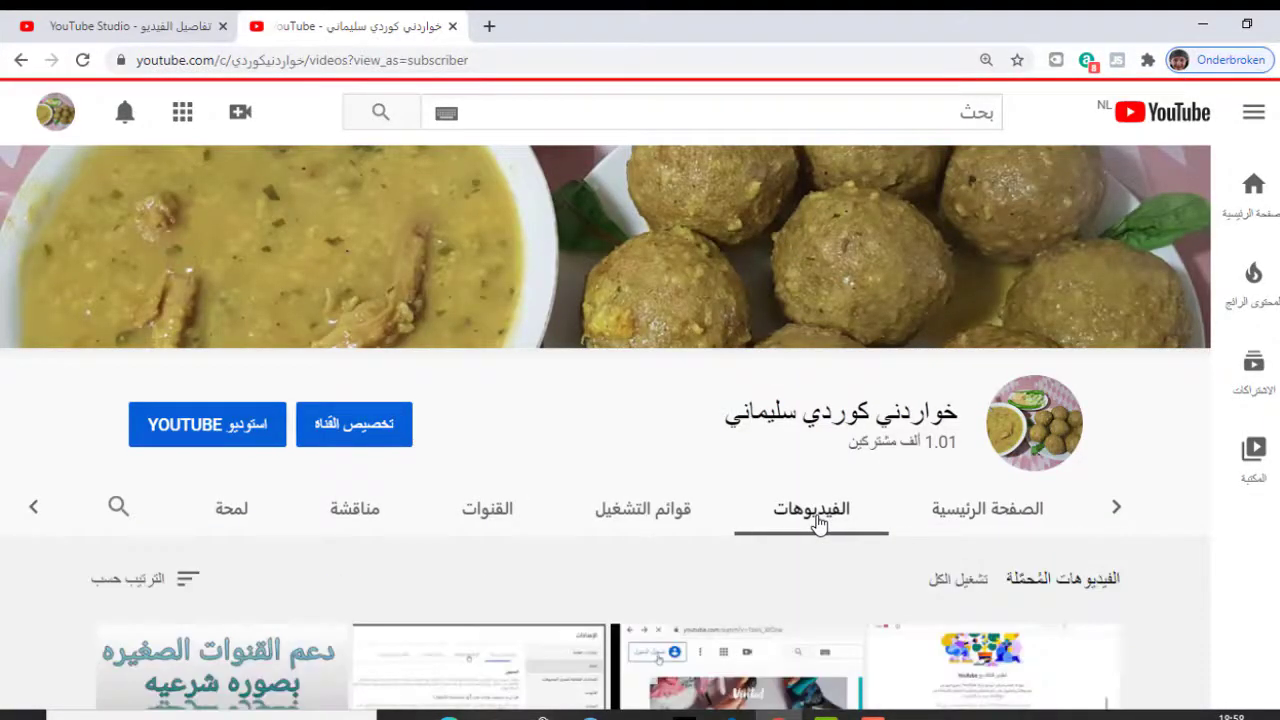
scroll(818, 522, down, 2)
scroll(818, 522, down, 1)
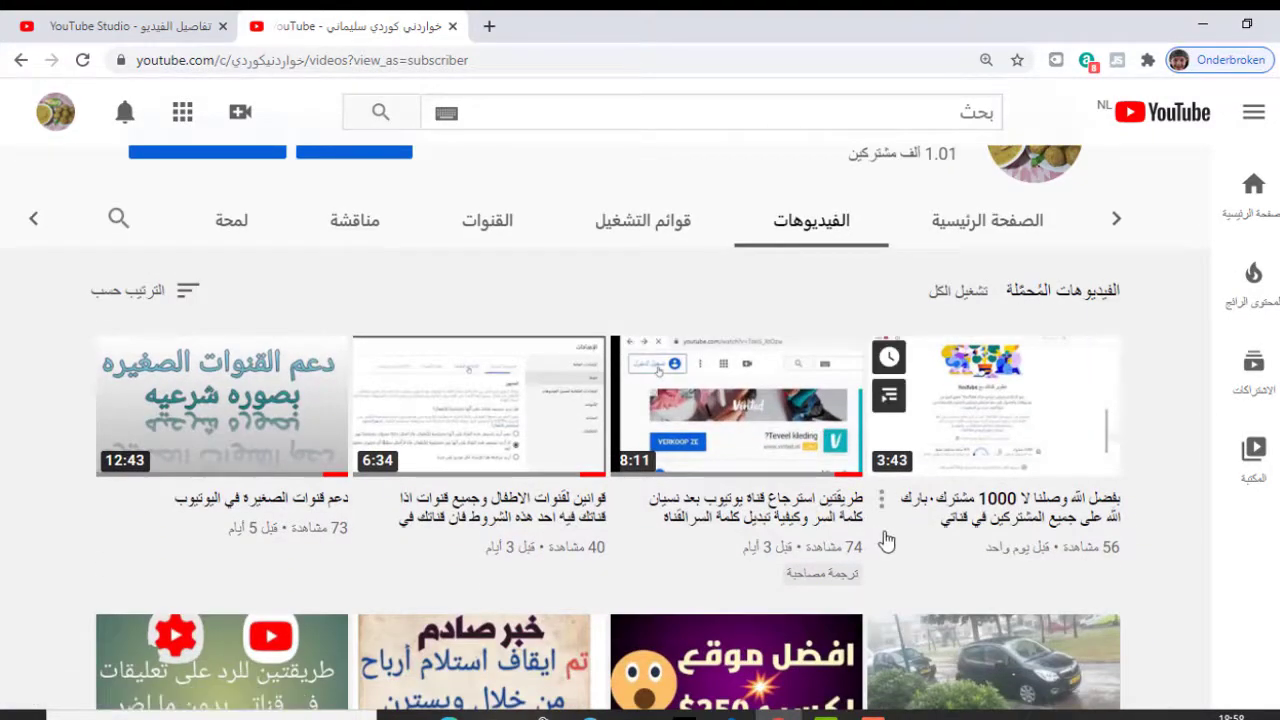
click(770, 508)
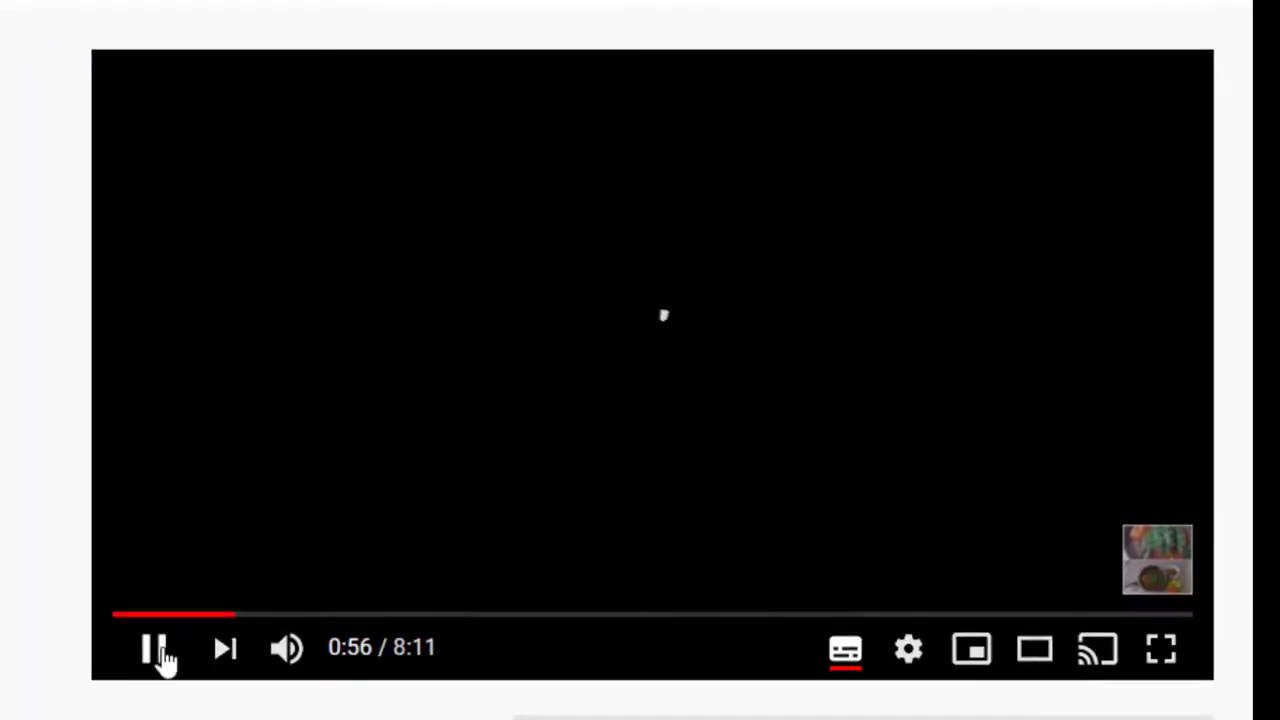
- Pause the video and seek to 7:52 to examine its end screen video, playlist and subscribe elements
click(158, 652)
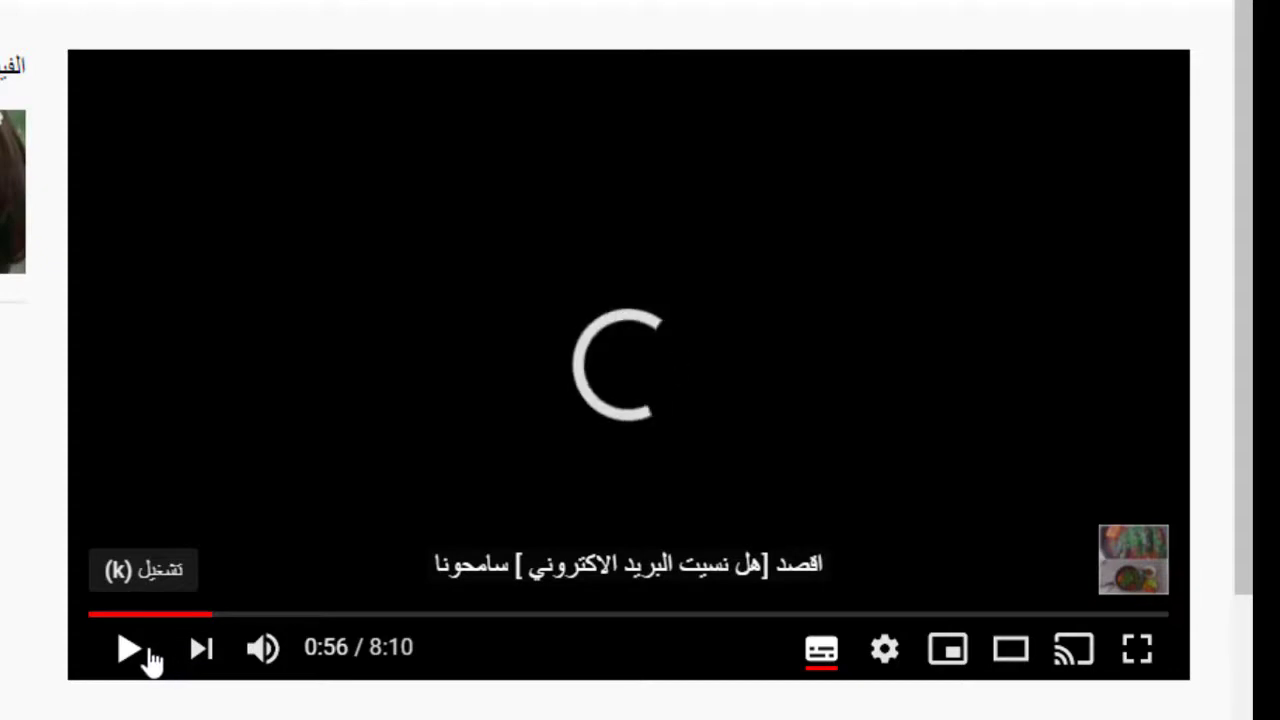
drag(212, 616, 1095, 611)
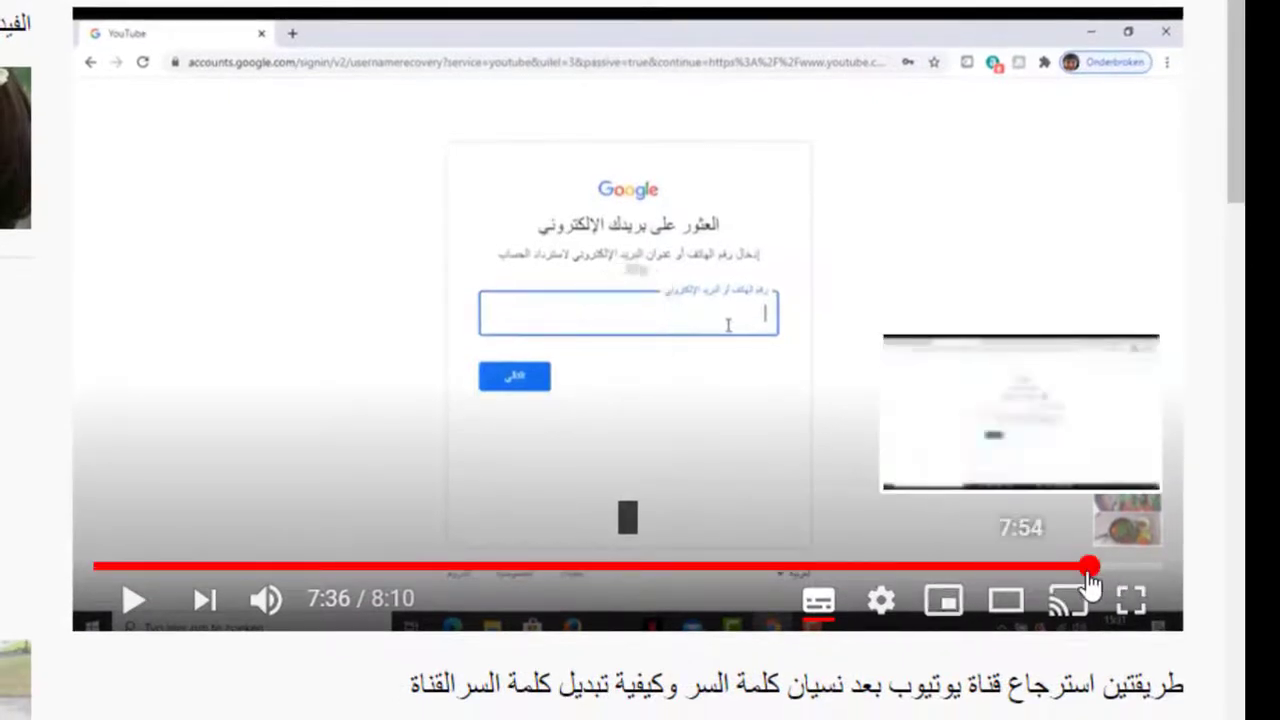
click(1124, 568)
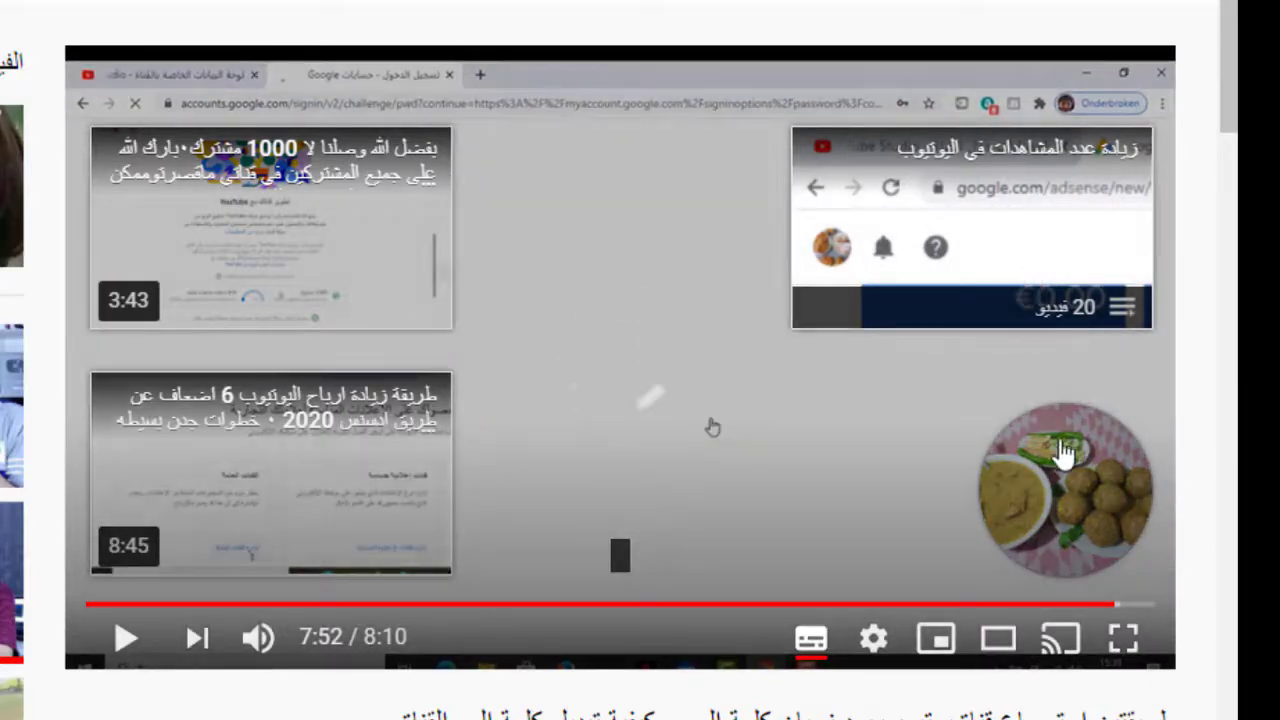
mouse_move(1068, 458)
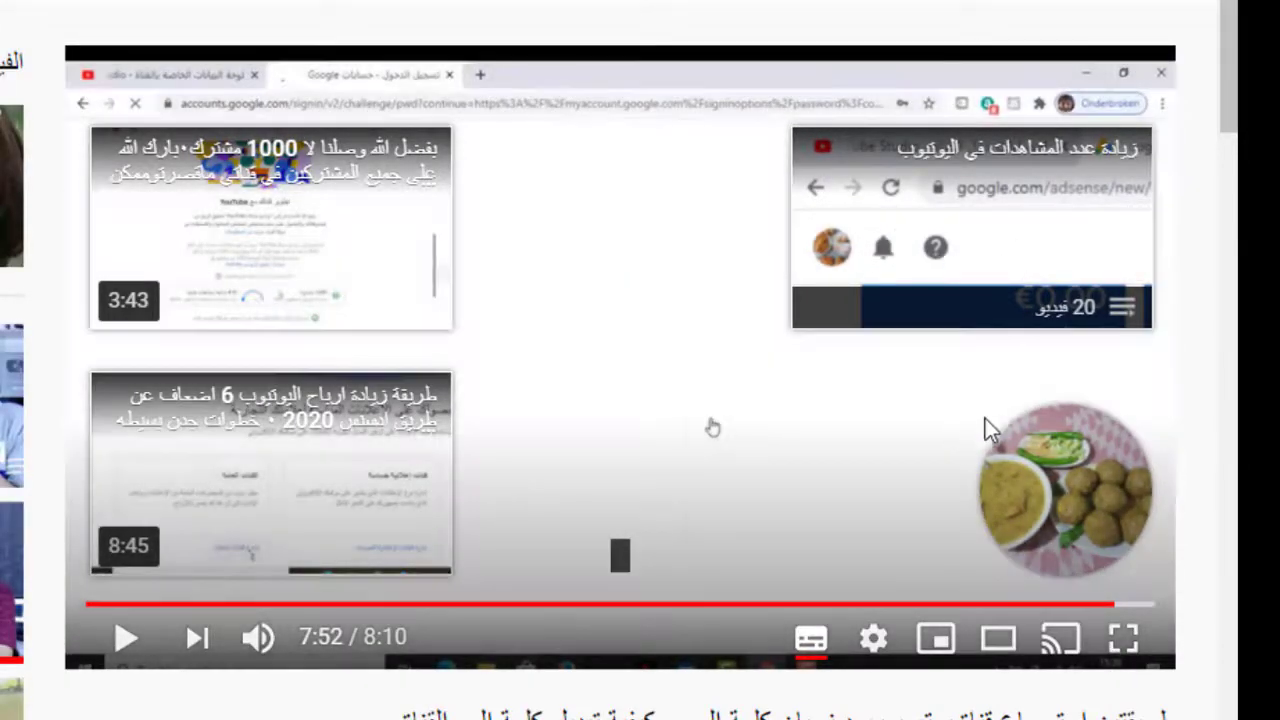
mouse_move(1066, 528)
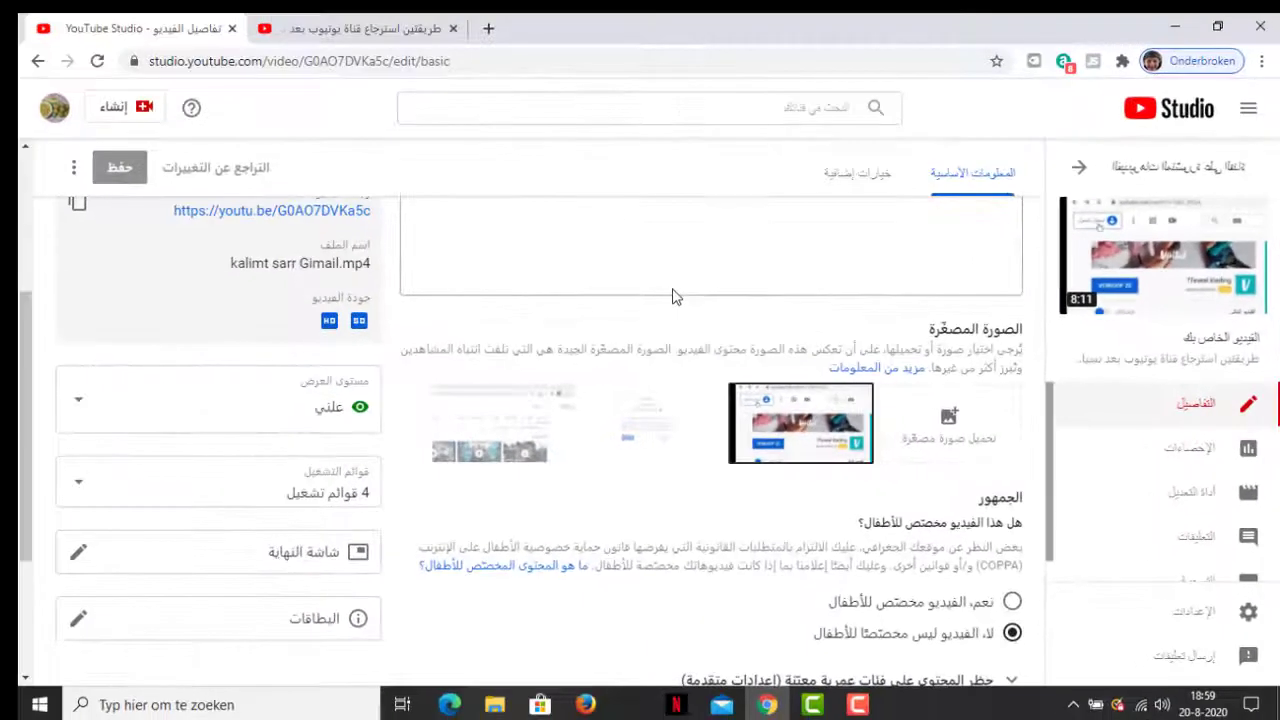
scroll(672, 297, up, 2)
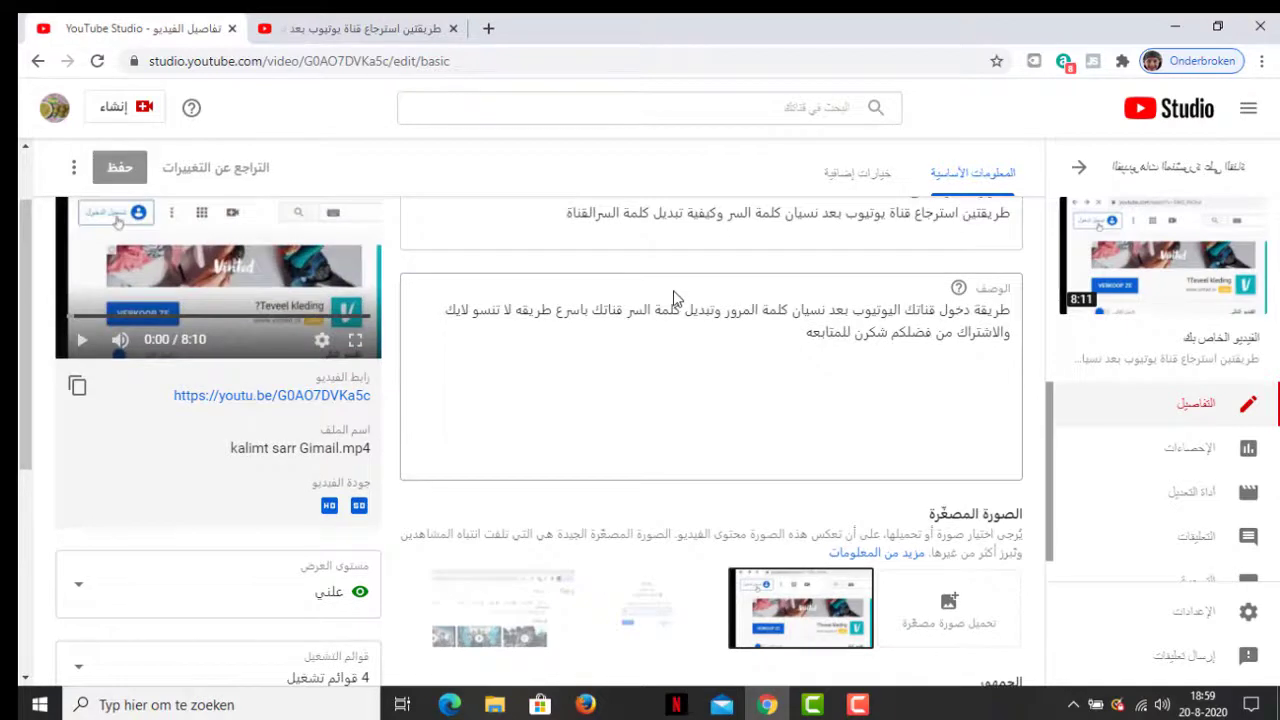
scroll(674, 297, down, 1)
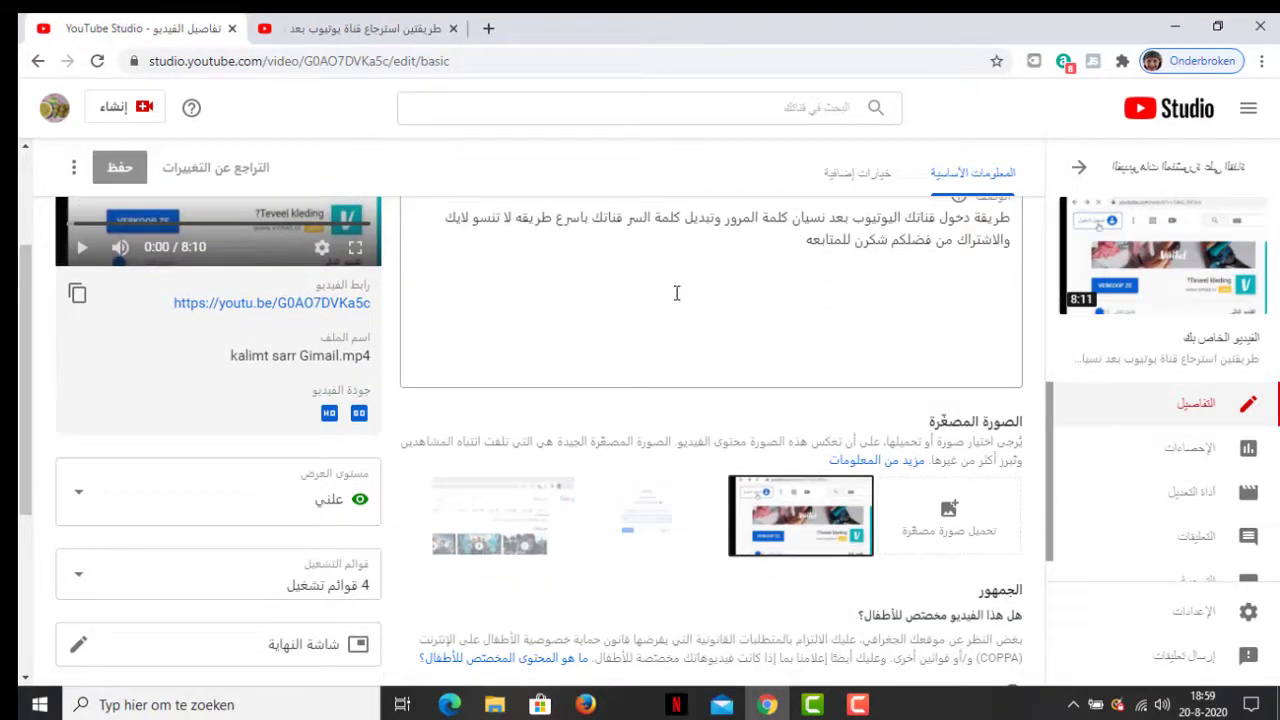